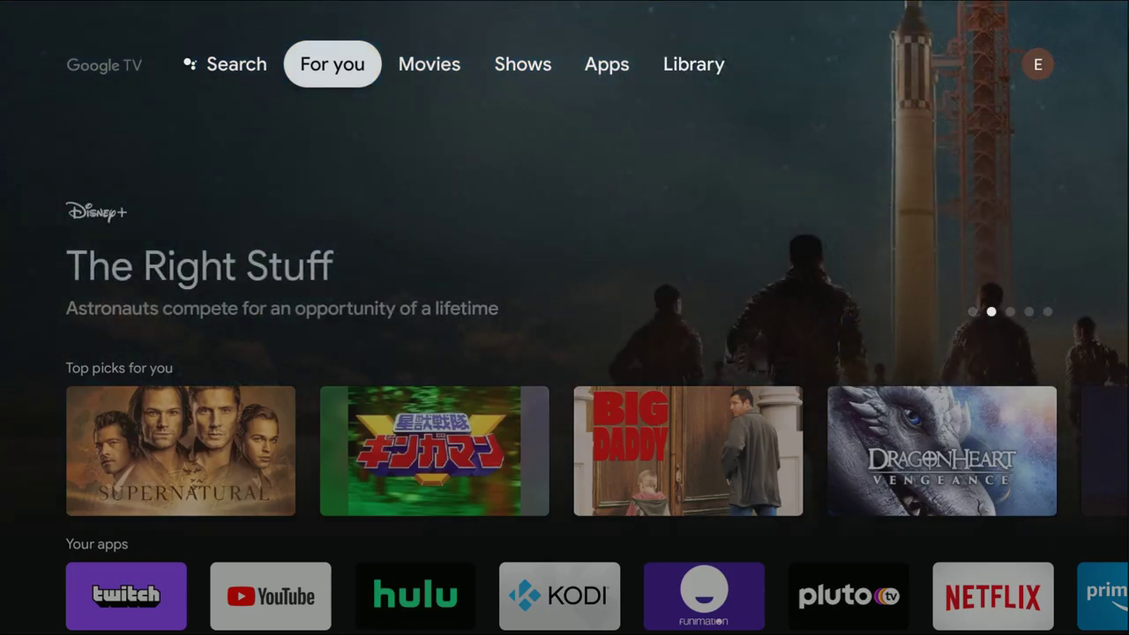
Browse the top tabs and open device Settings from the profile panel
key("Right")
key("Right")
key("Right")
key("Right")
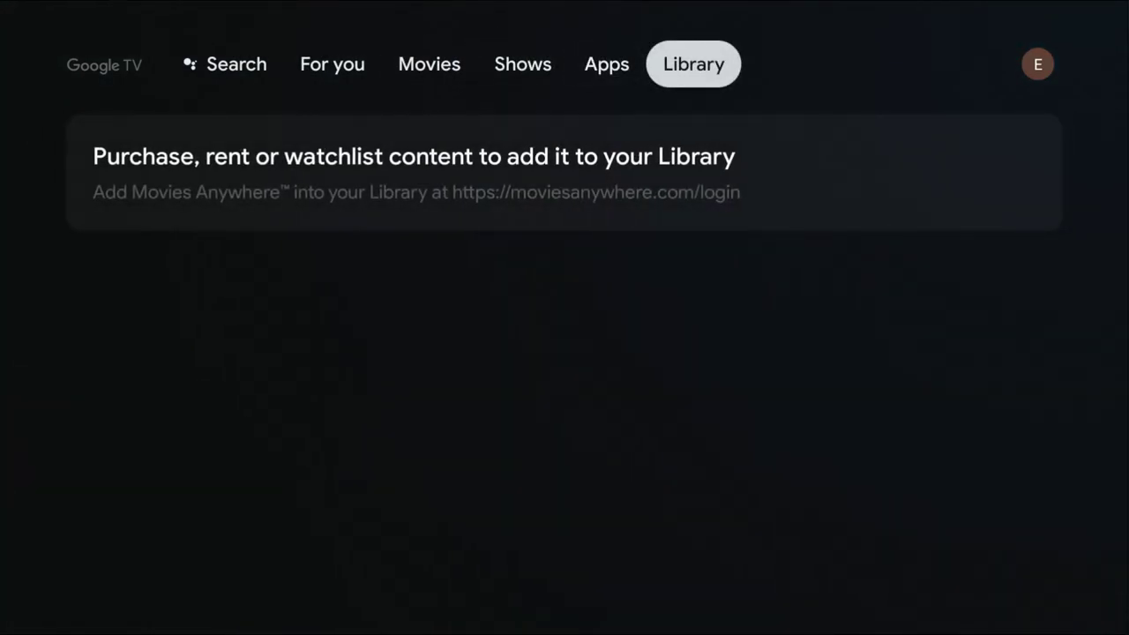
key("Right")
key("Left")
key("Left")
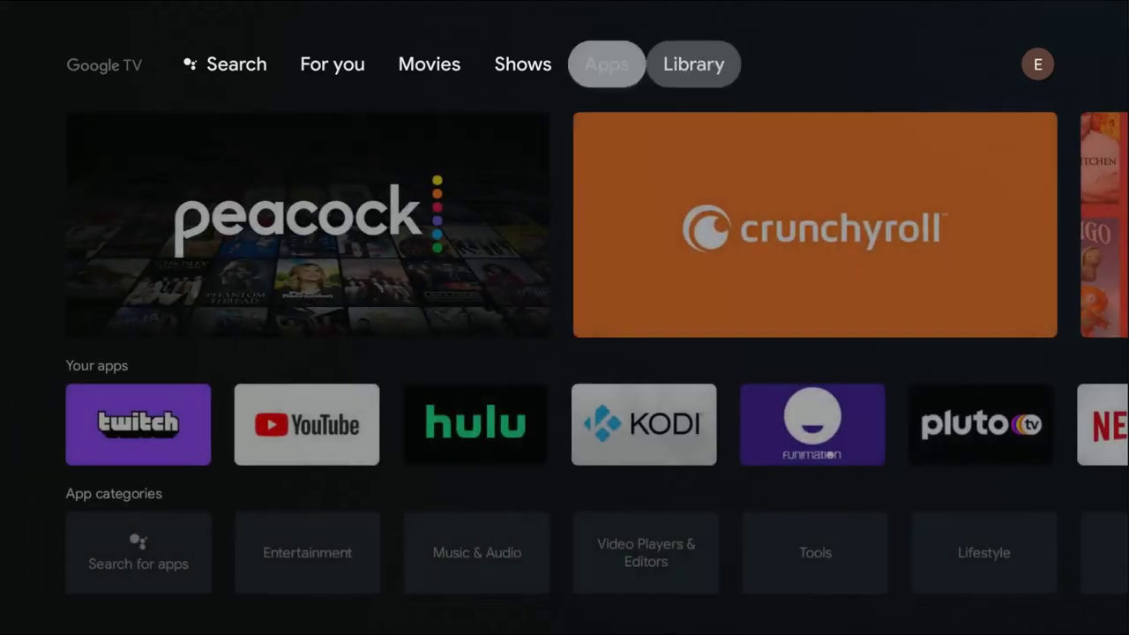
key("Right")
key("Right")
key("Return")
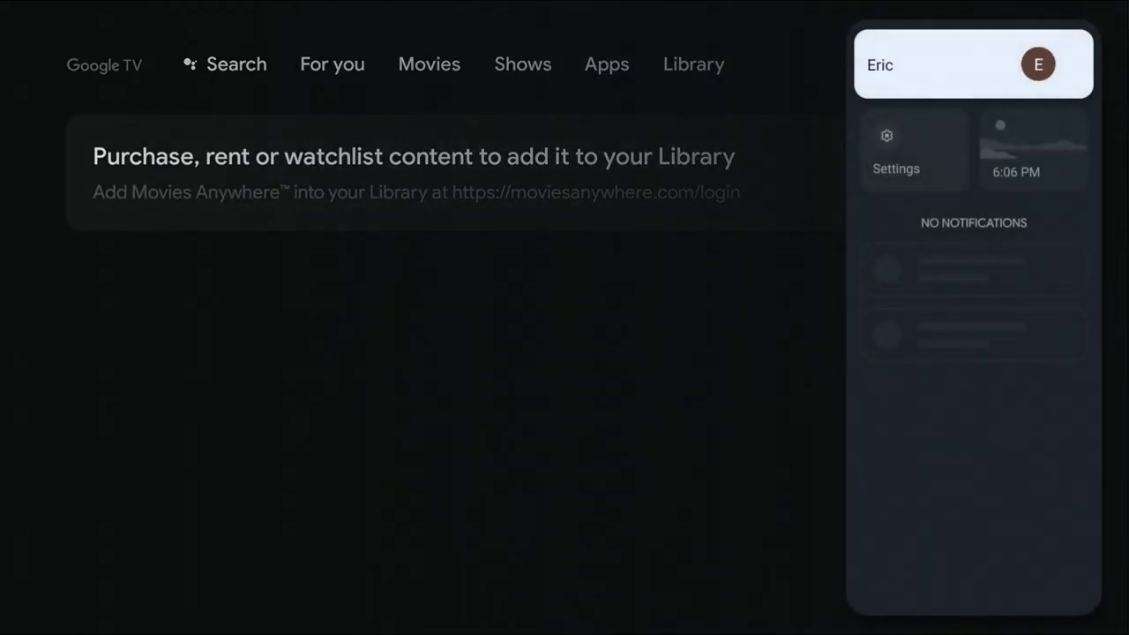
key("Down")
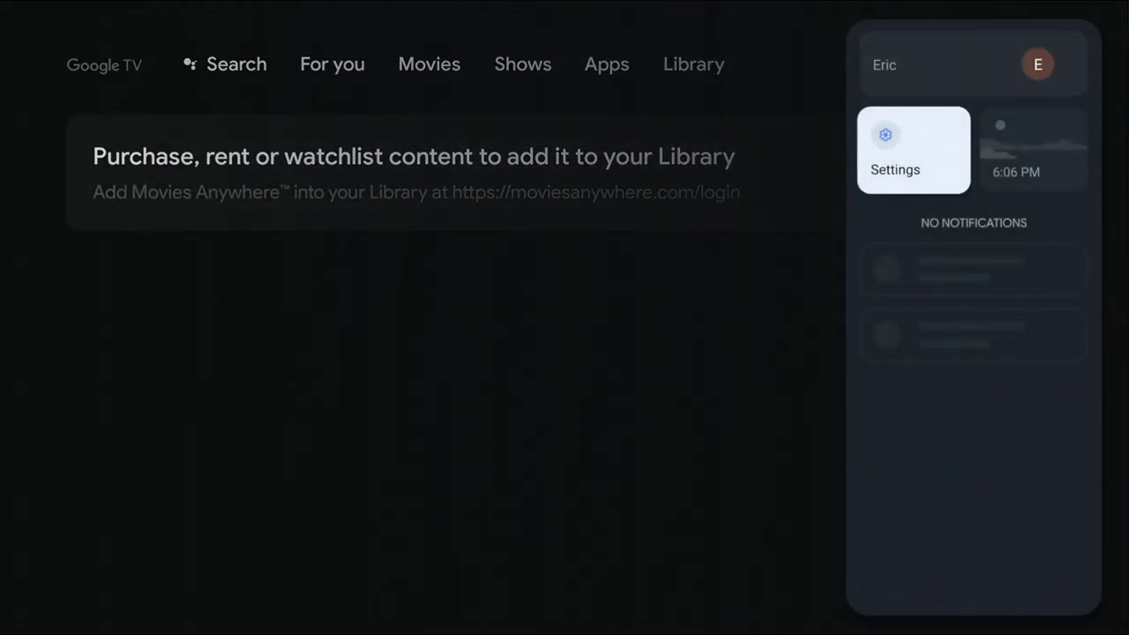
key("Return")
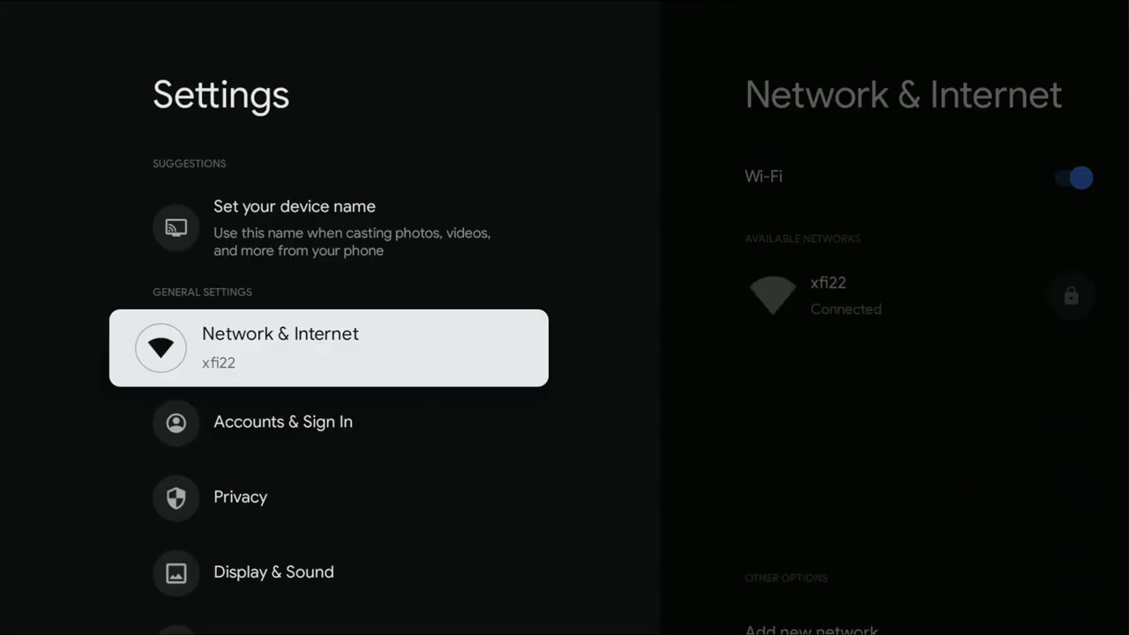
In System settings, choose Restart to bring up the Restart now? confirmation
key("Down")
key("Down")
key("Down")
key("Down")
key("Down")
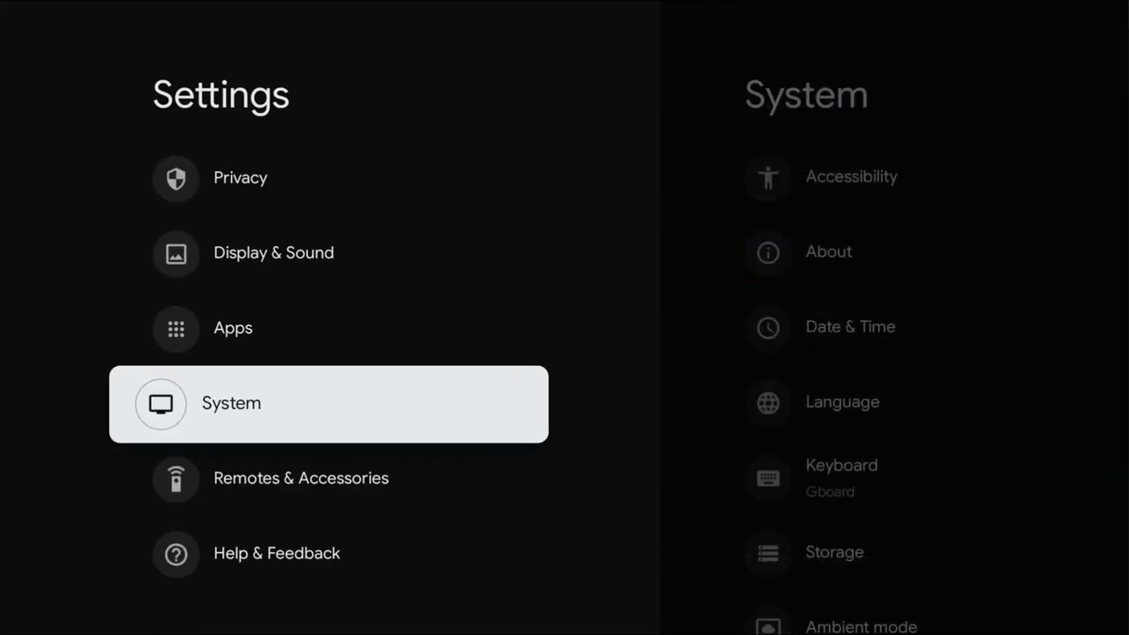
key("Return")
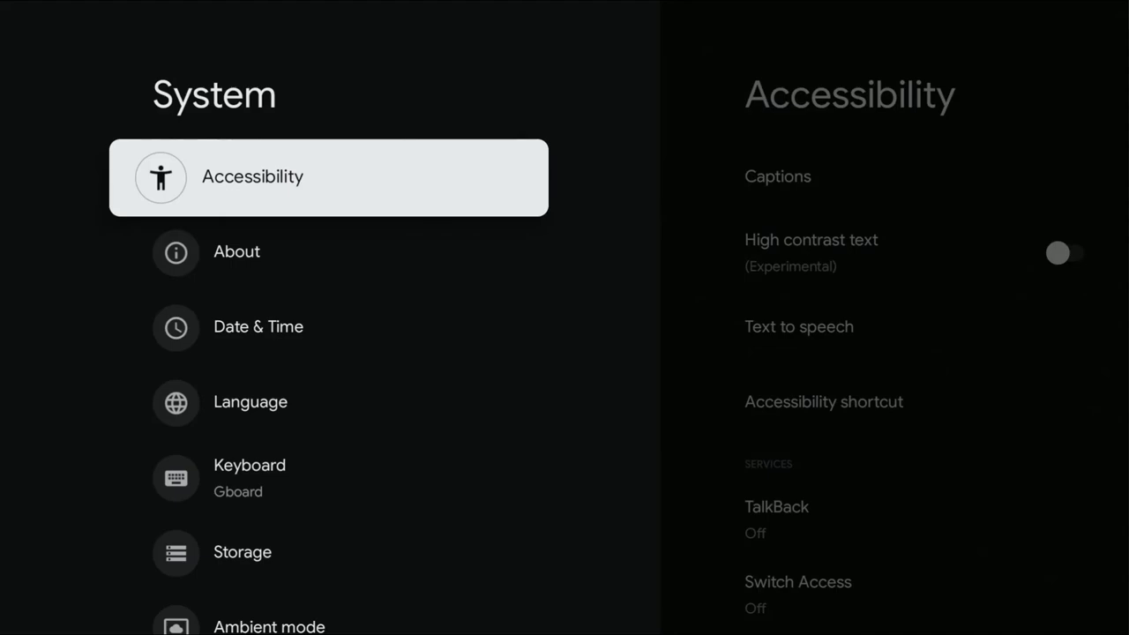
key("Down")
key("Down")
key("Down")
key("Down")
key("Down")
key("Down")
key("Down")
key("Down")
key("Down")
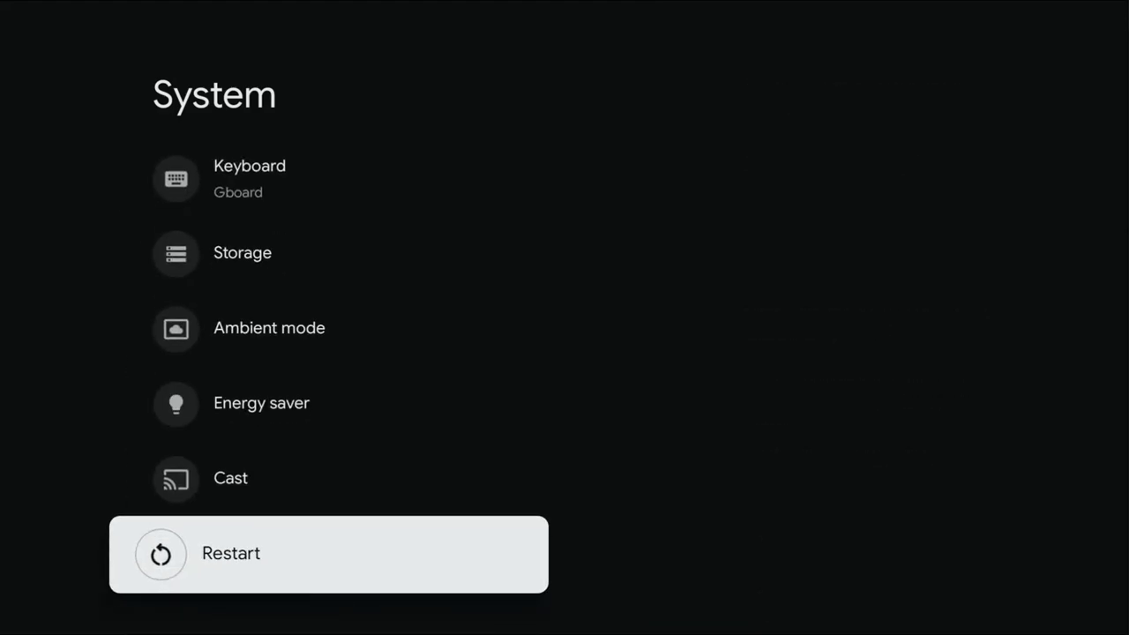
key("Return")
key("Up")
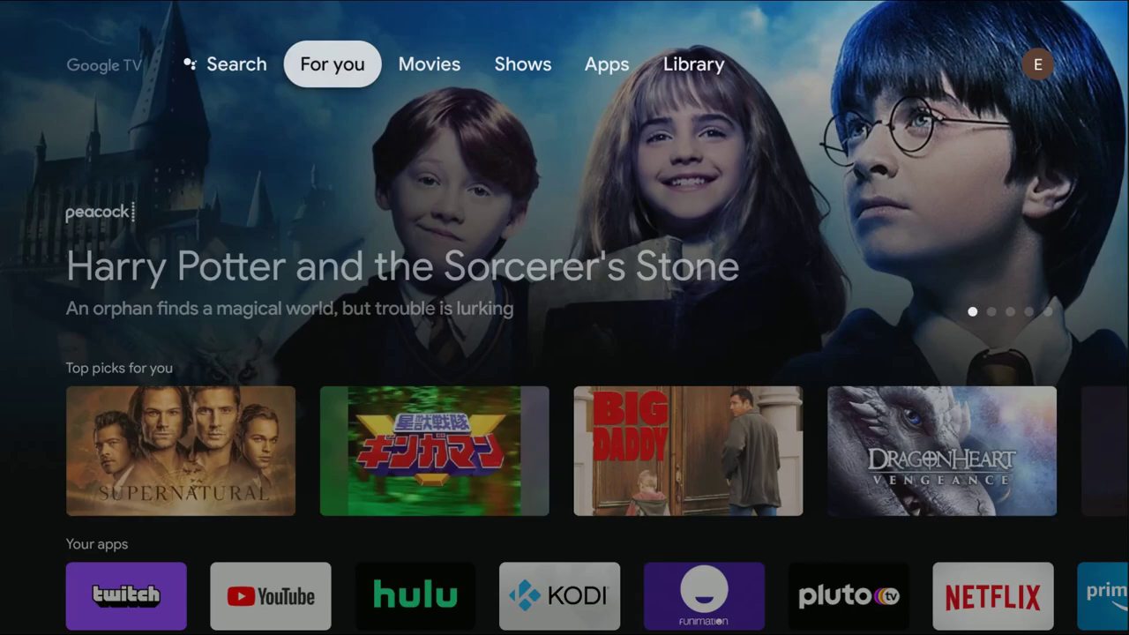
Browse across the For you, Movies, Shows and Library tabs
key("Right")
key("Right")
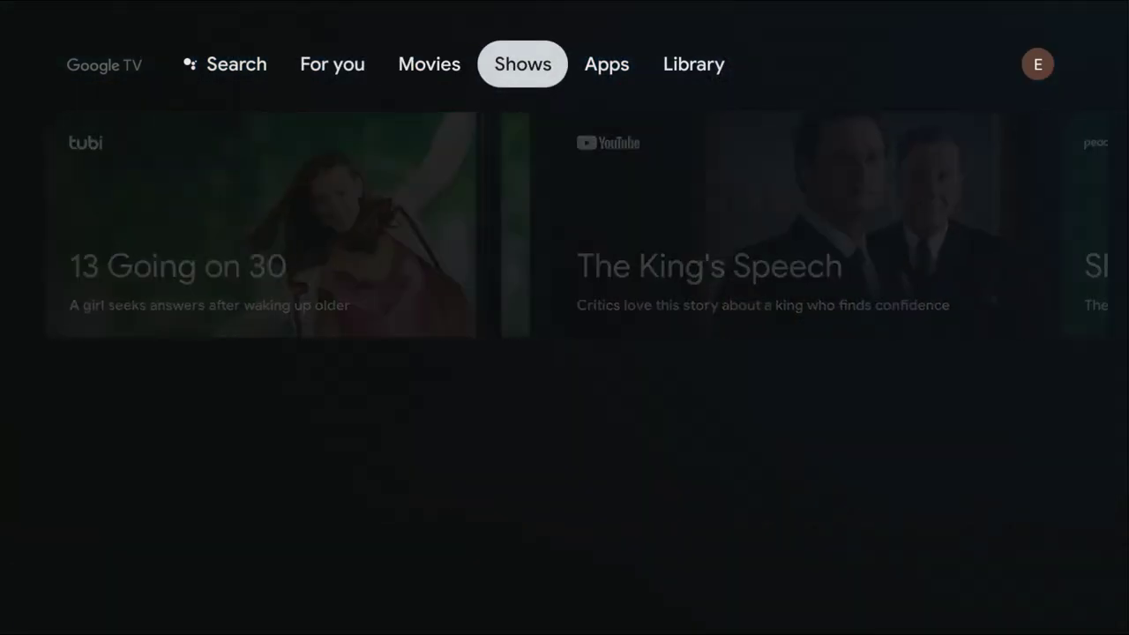
key("Right")
key("Left")
key("Left")
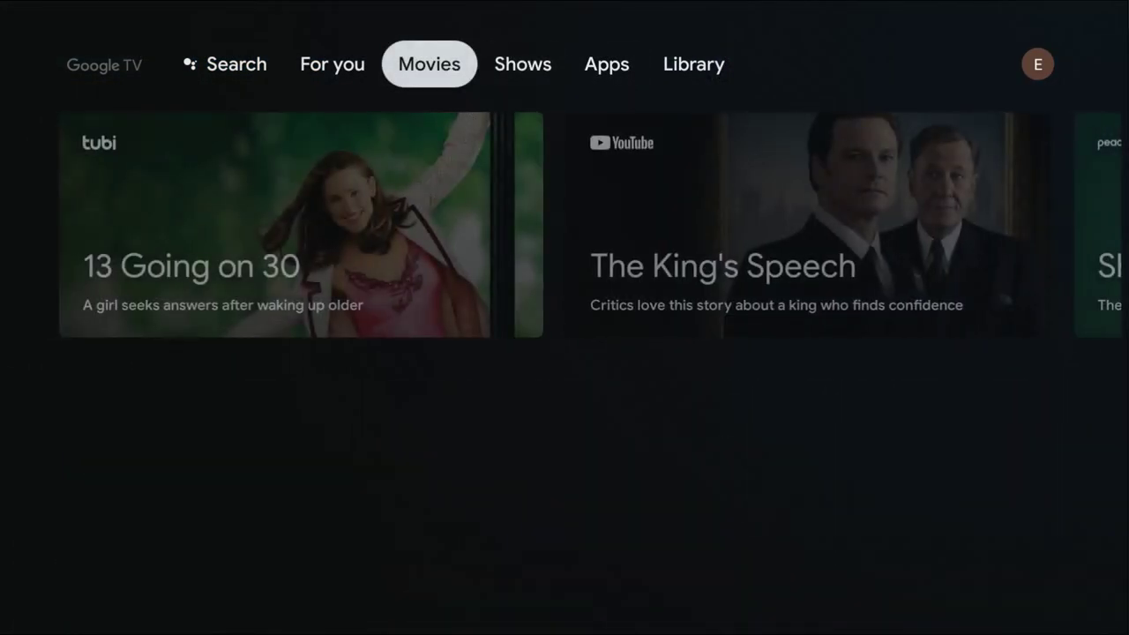
key("Left")
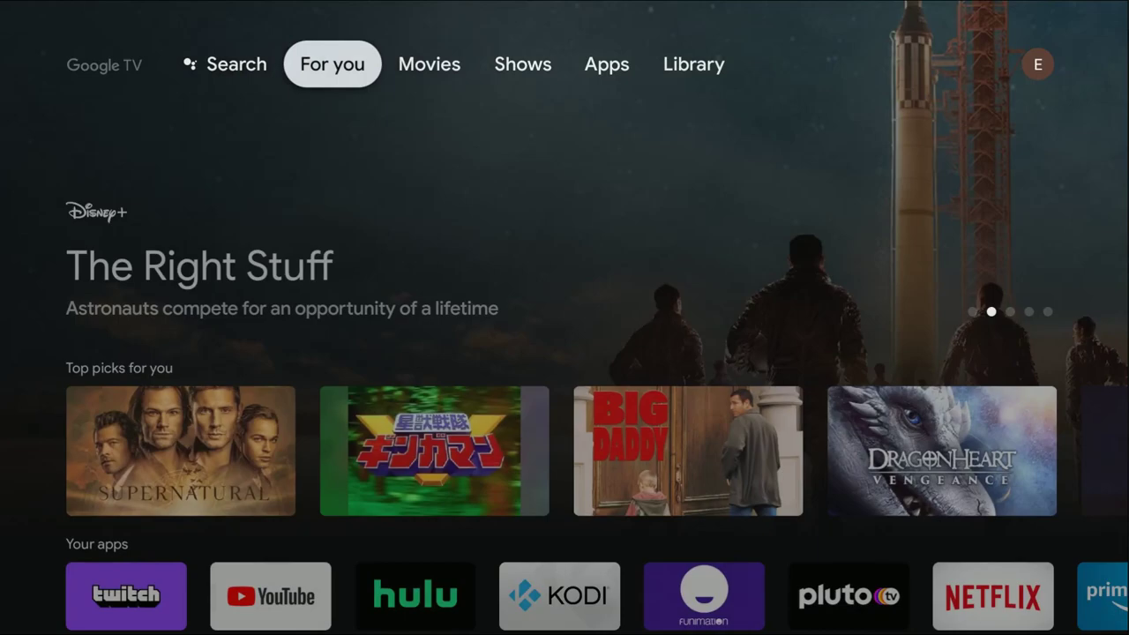
key("Right")
key("Right")
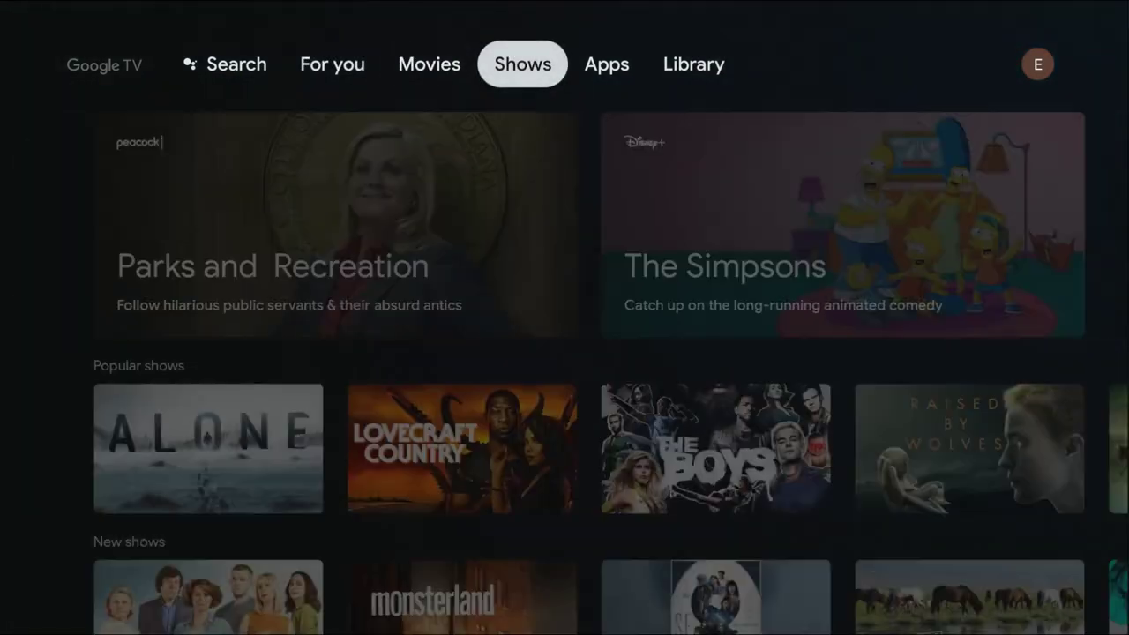
key("Right")
key("Right")
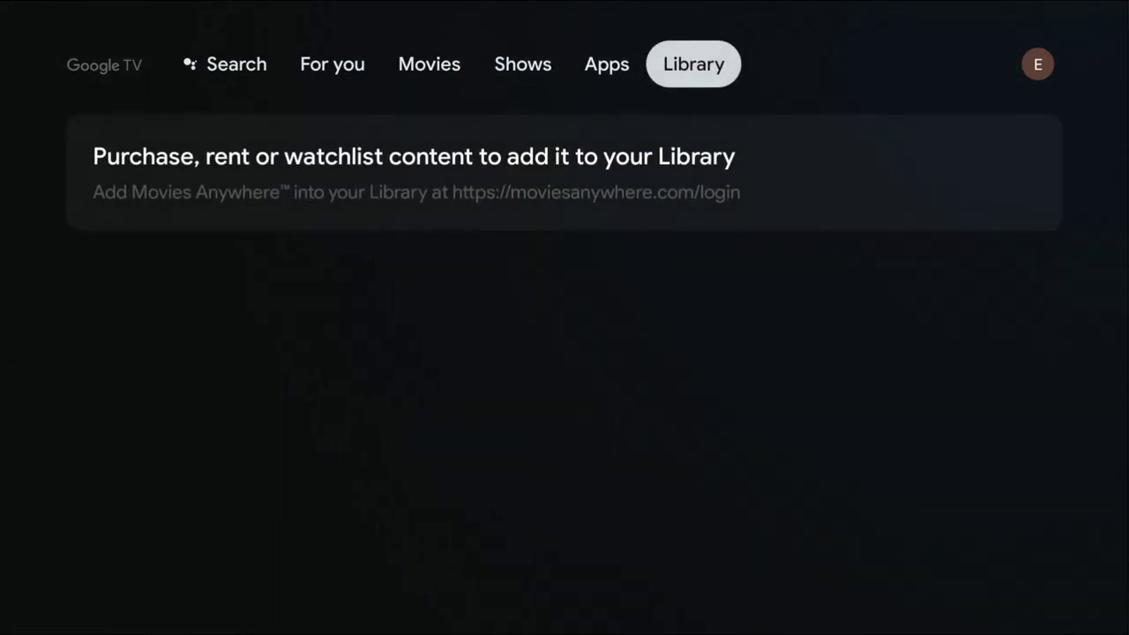
key("Right")
Open Settings from the profile panel and go to Network & Internet
key("Return")
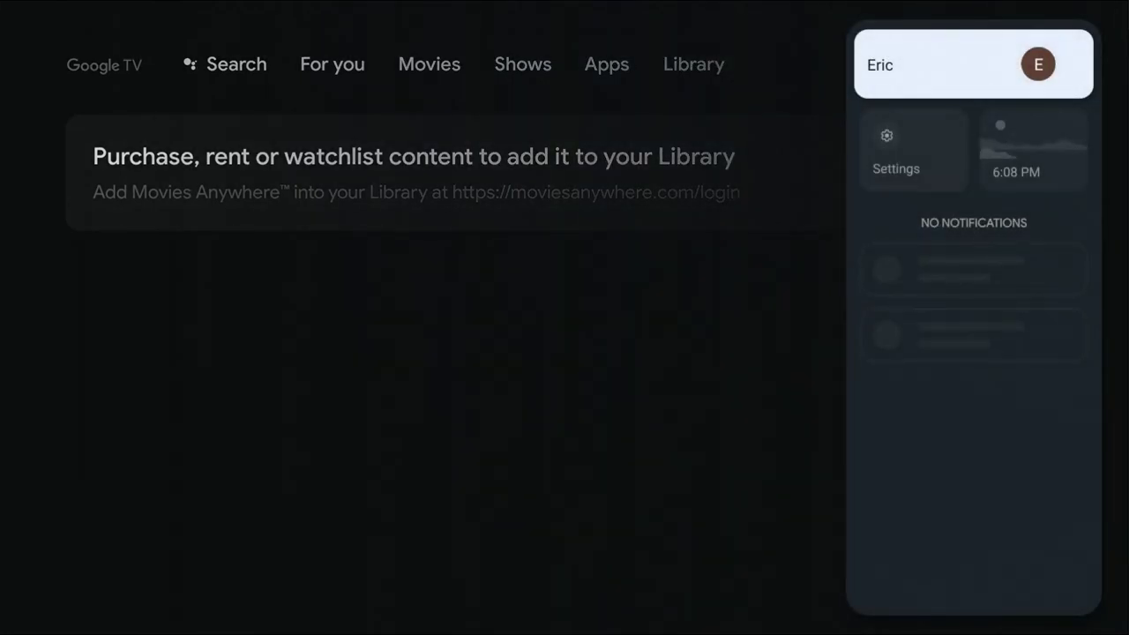
key("Down")
key("Return")
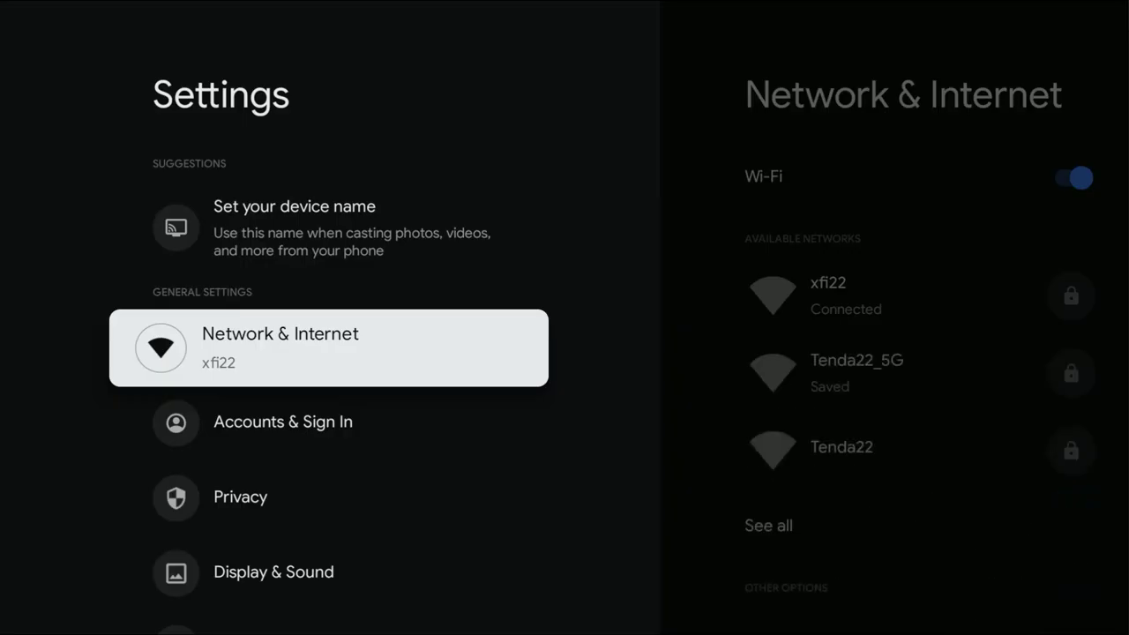
key("Return")
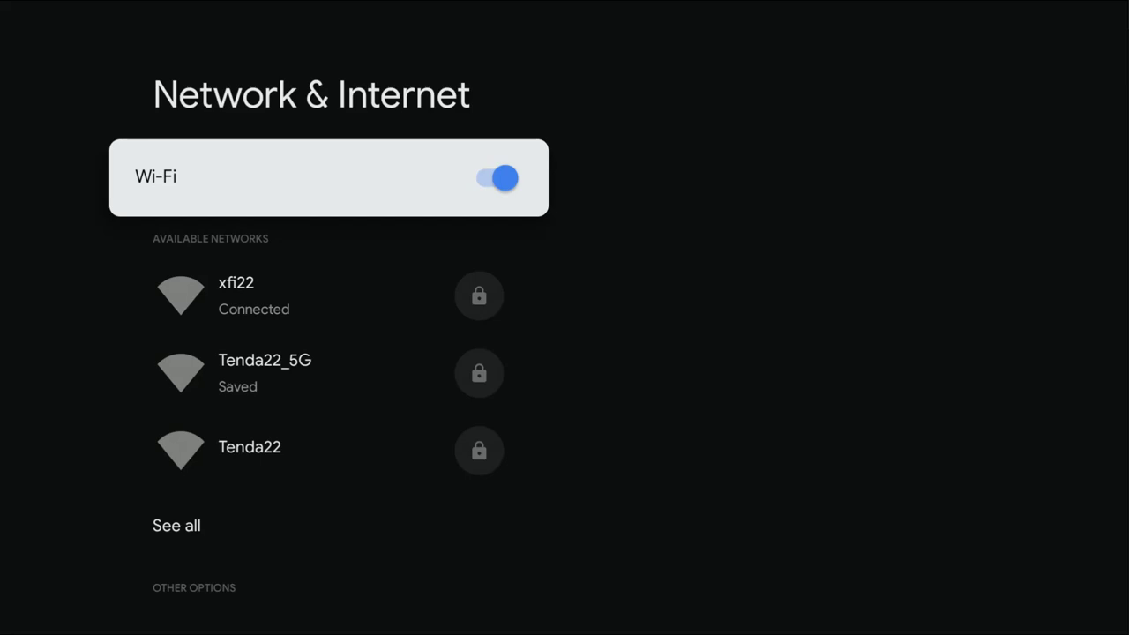
Open the connected xfi22 network's details and check its signal strength
key("Down")
key("Return")
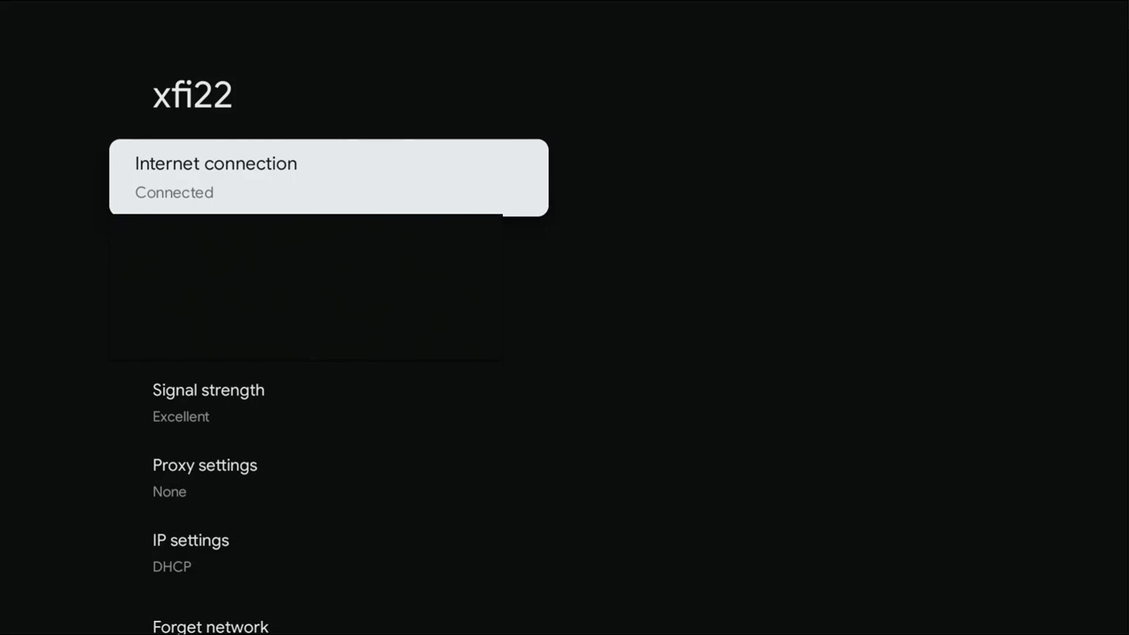
key("Down")
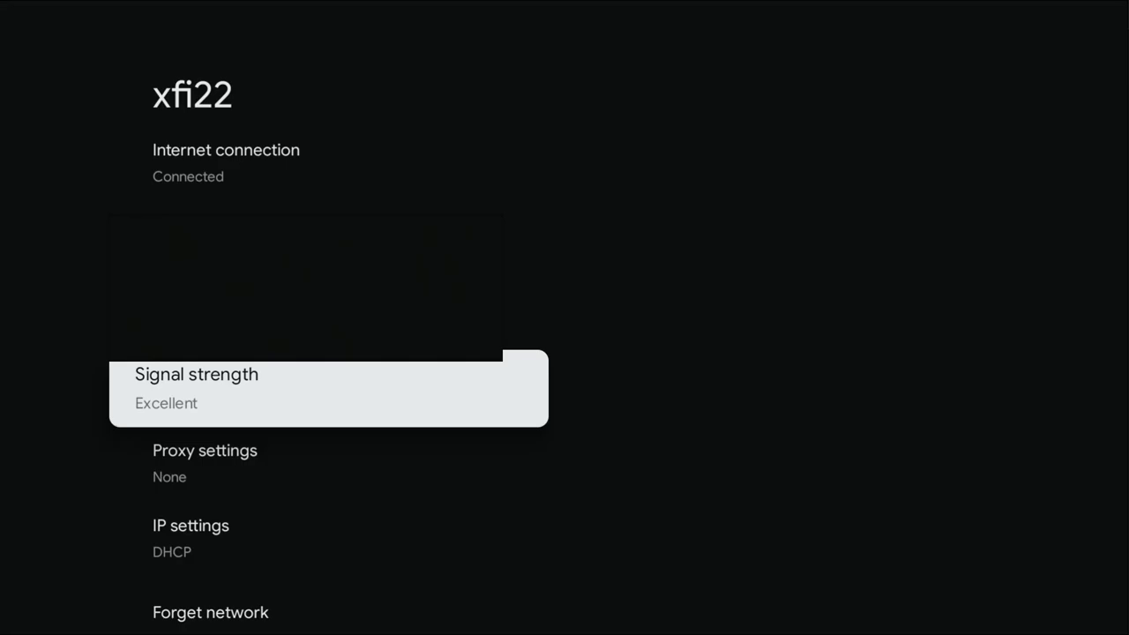
Return to the home screen and move along the Your apps row toward Tubi
key("Home")
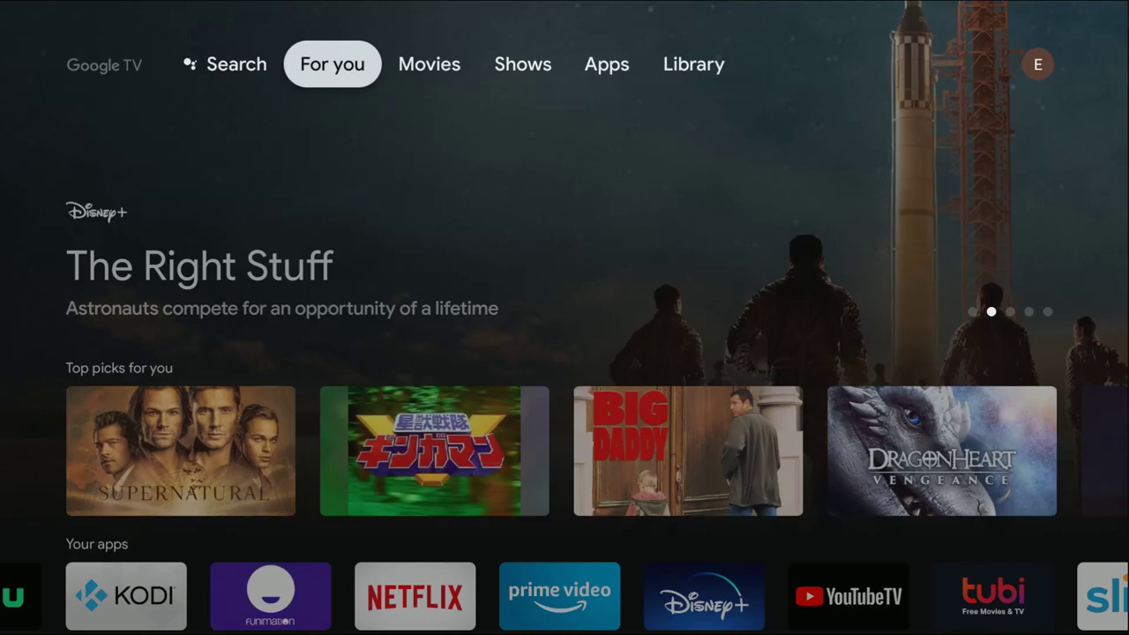
key("Down")
key("Down")
key("Down")
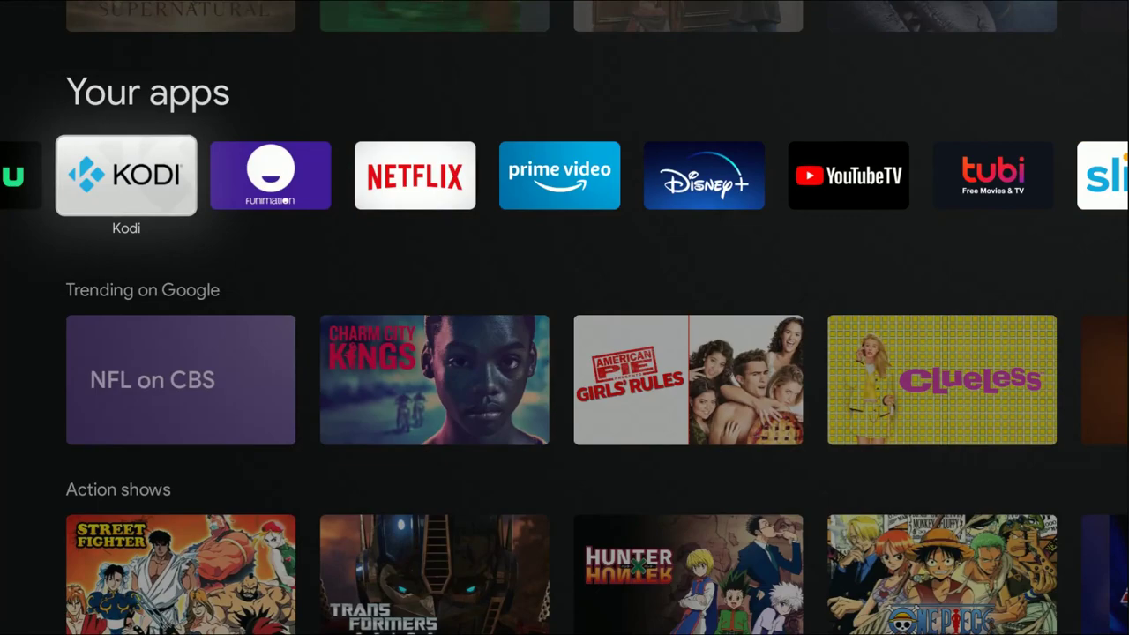
key("Right")
key("Right")
key("Right")
key("Right")
key("Right")
key("Right")
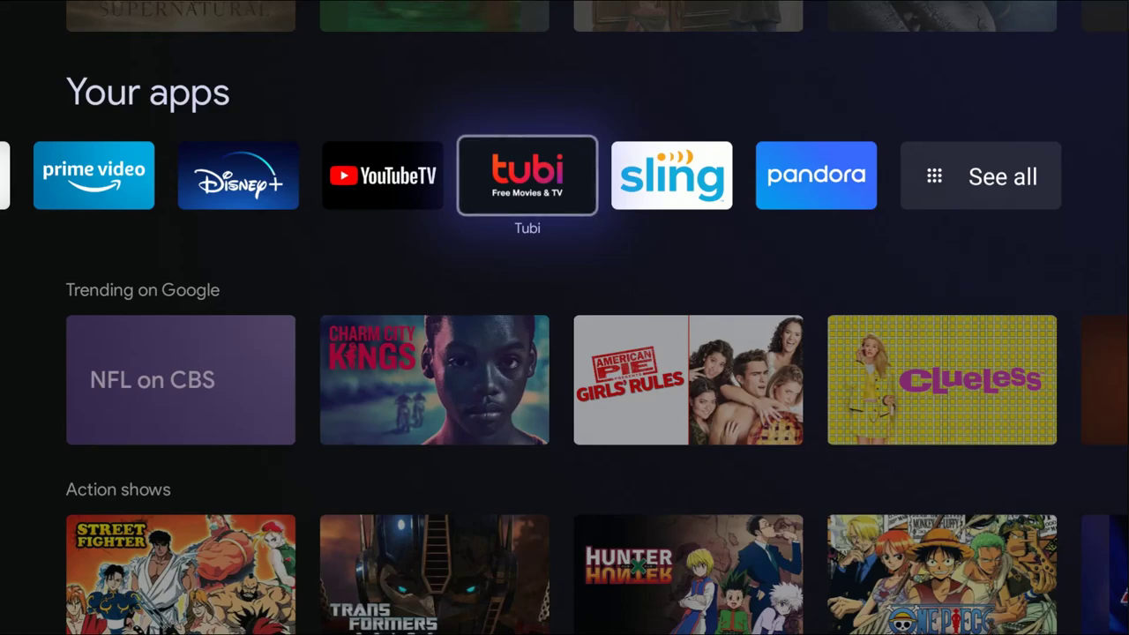
Uninstall Tubi from its View Details page, confirm with OK, then reinstall it
key("Return")
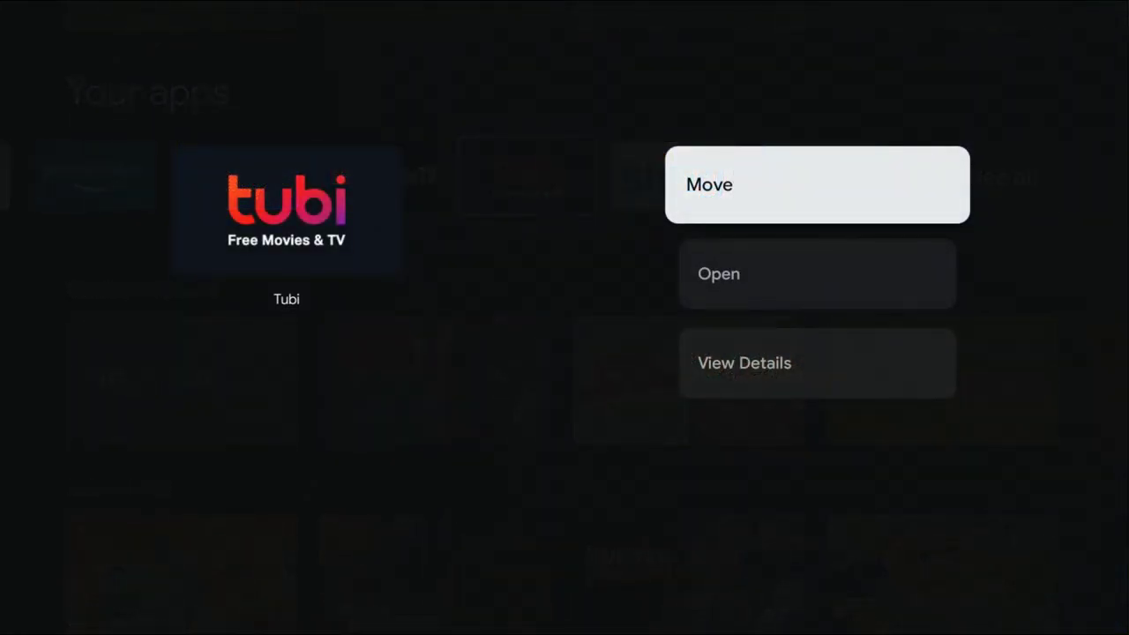
key("Down")
key("Down")
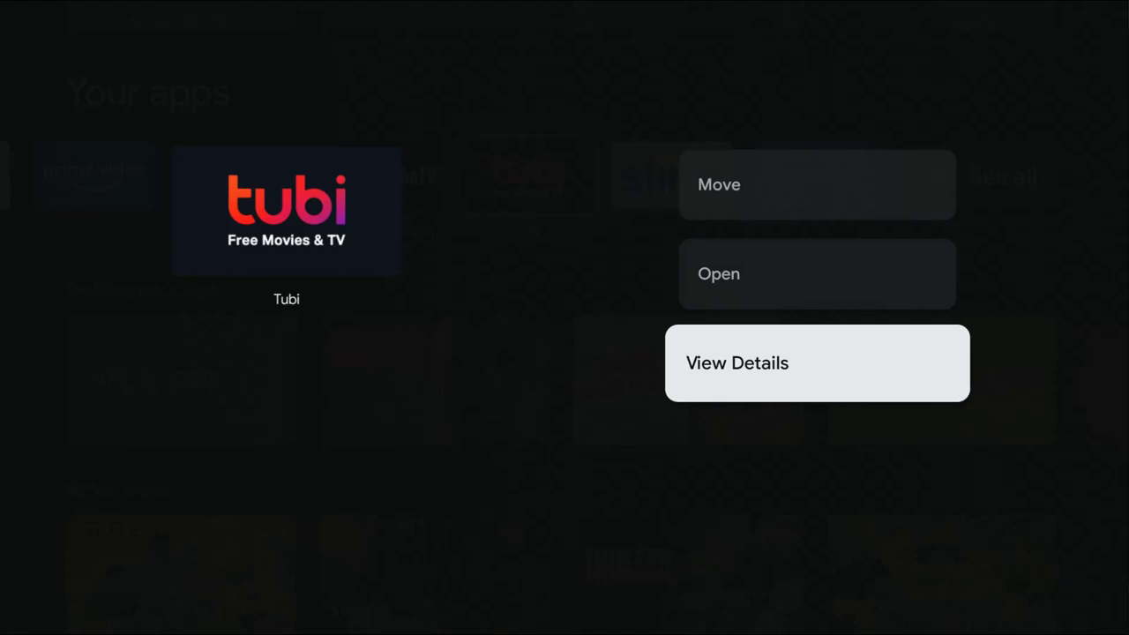
key("Return")
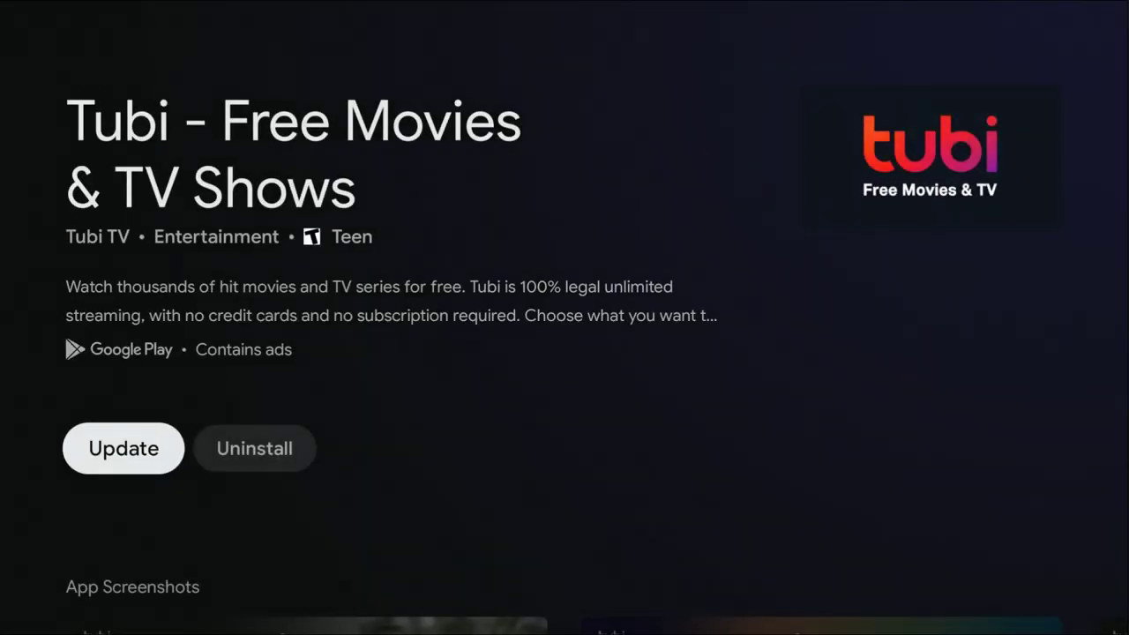
key("Right")
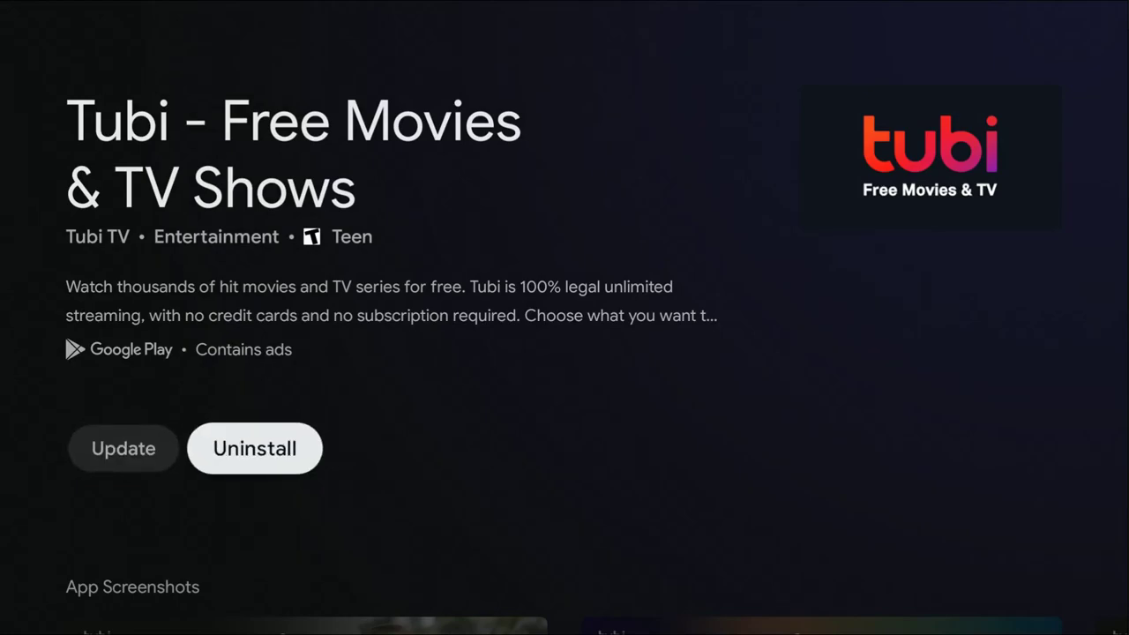
key("Return")
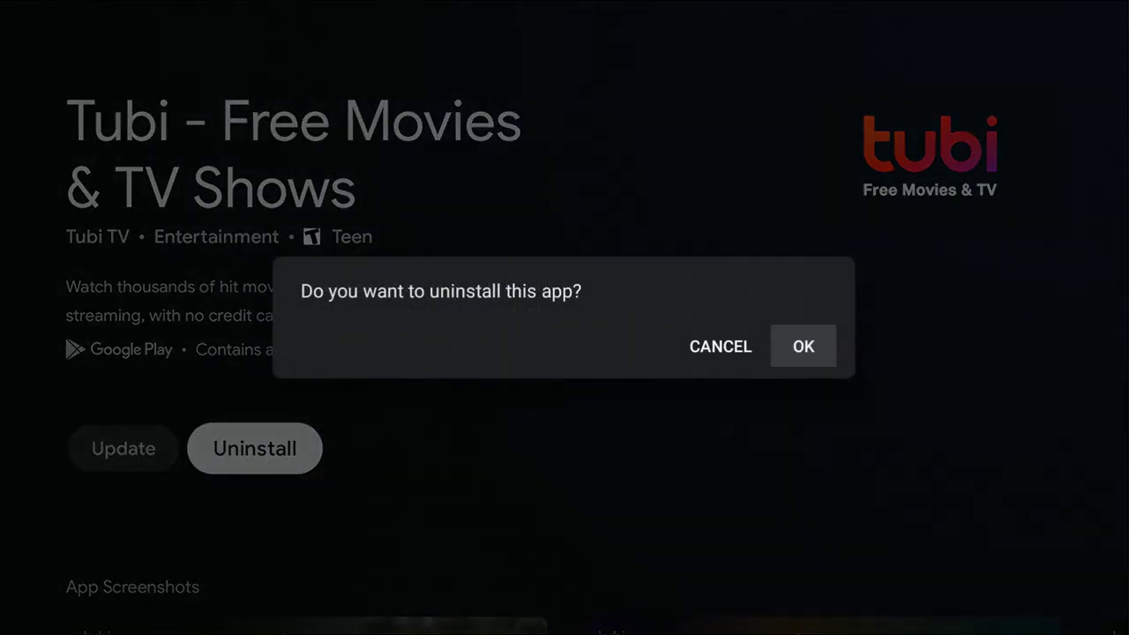
key("Return")
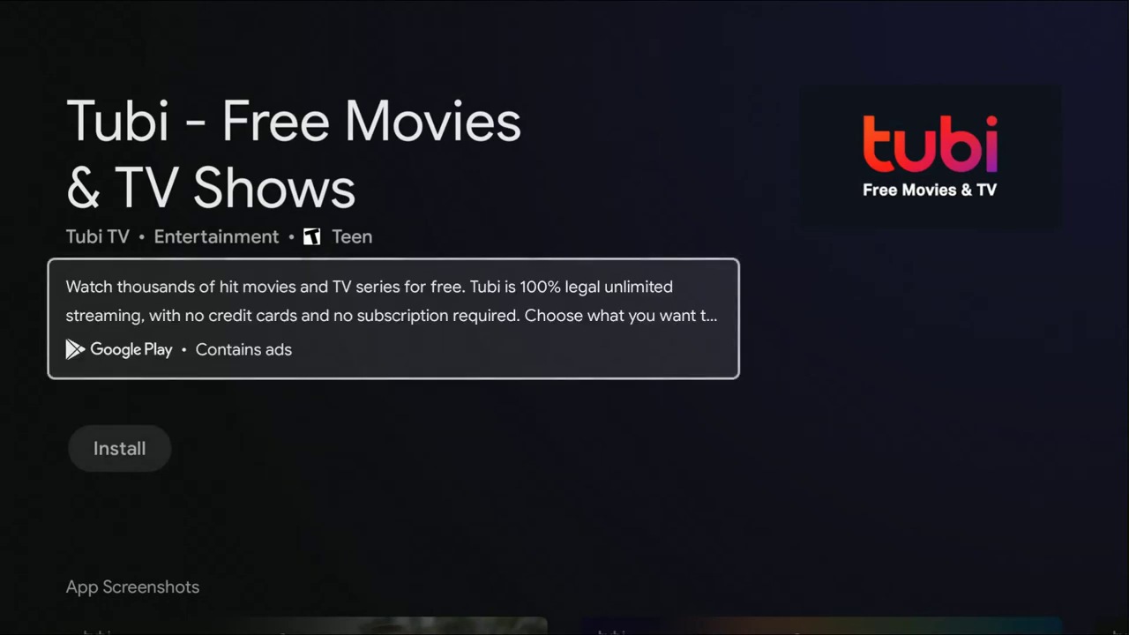
key("Down")
key("Return")
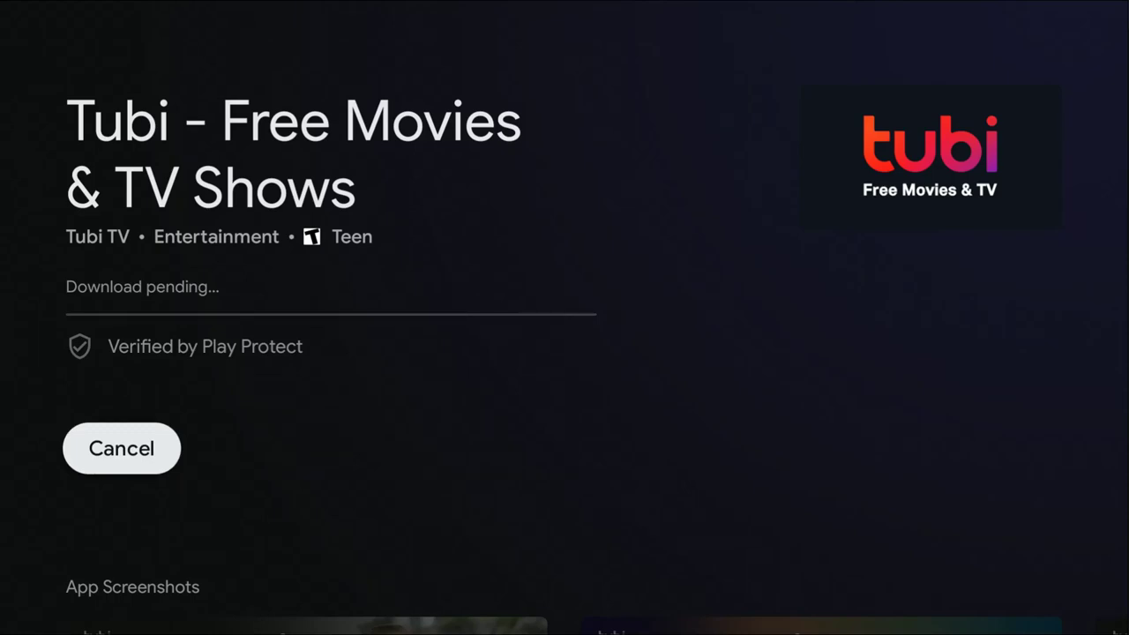
key("Escape")
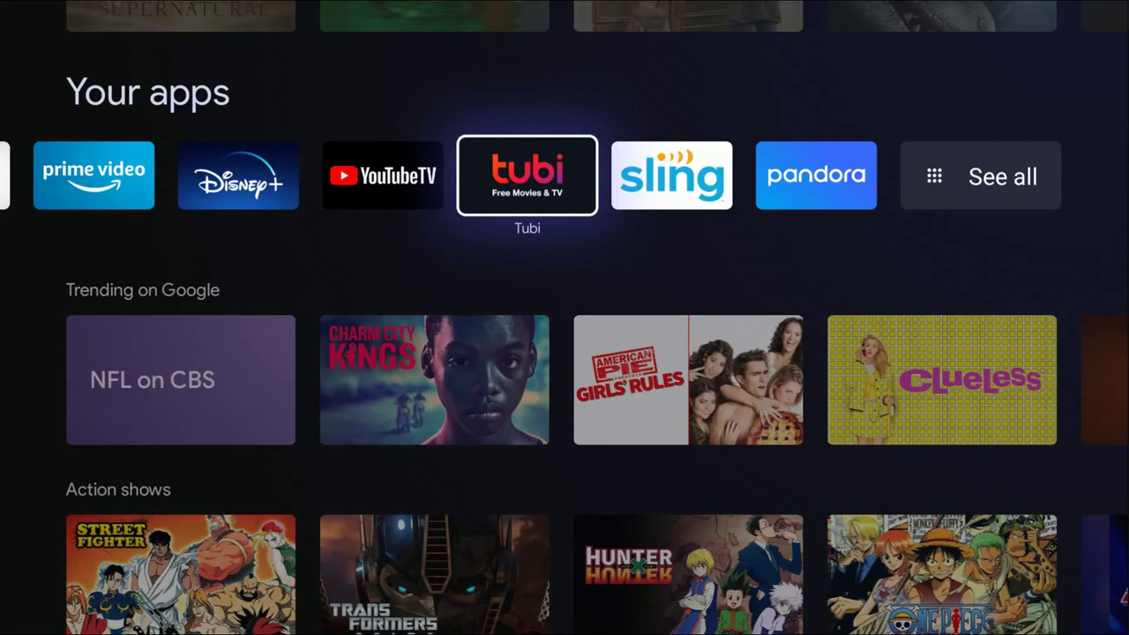
key("Left")
key("Right")
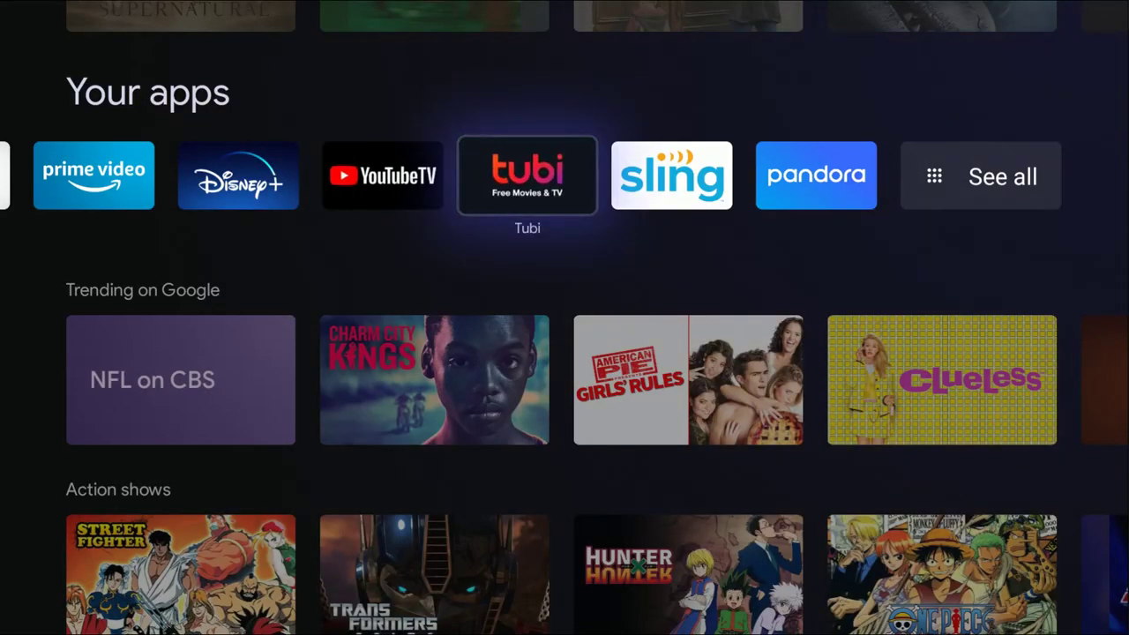
key("Right")
key("Left")
key("Left")
key("Left")
key("Left")
key("Left")
key("Left")
key("Left")
key("Left")
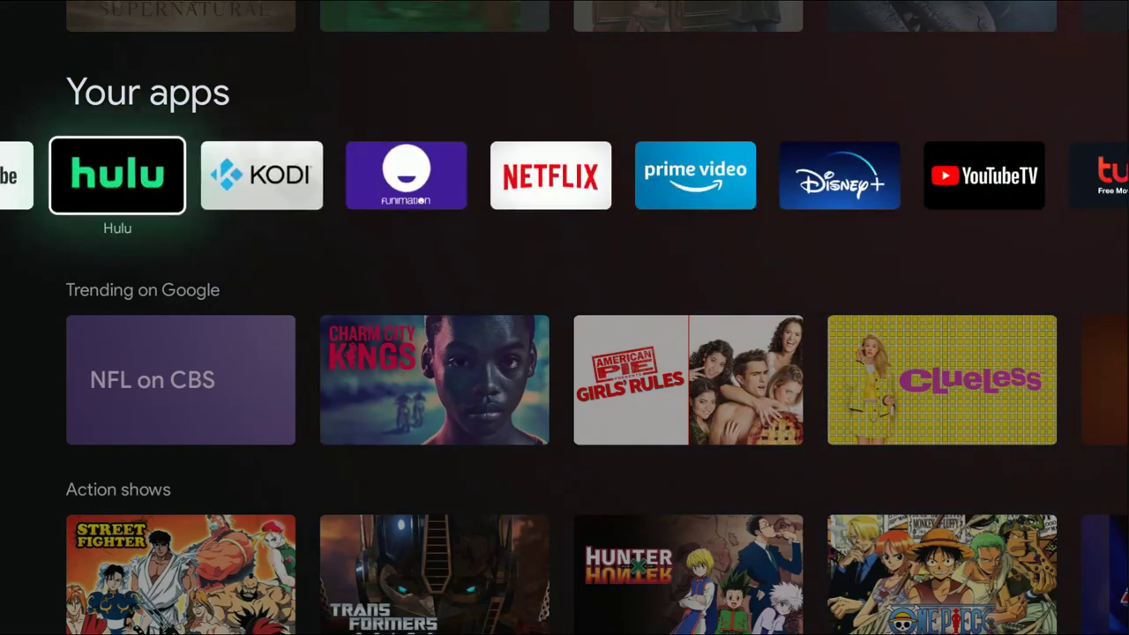
key("Right")
key("Right")
key("Right")
key("Right")
key("Right")
key("Right")
key("Right")
key("Right")
key("Right")
key("Right")
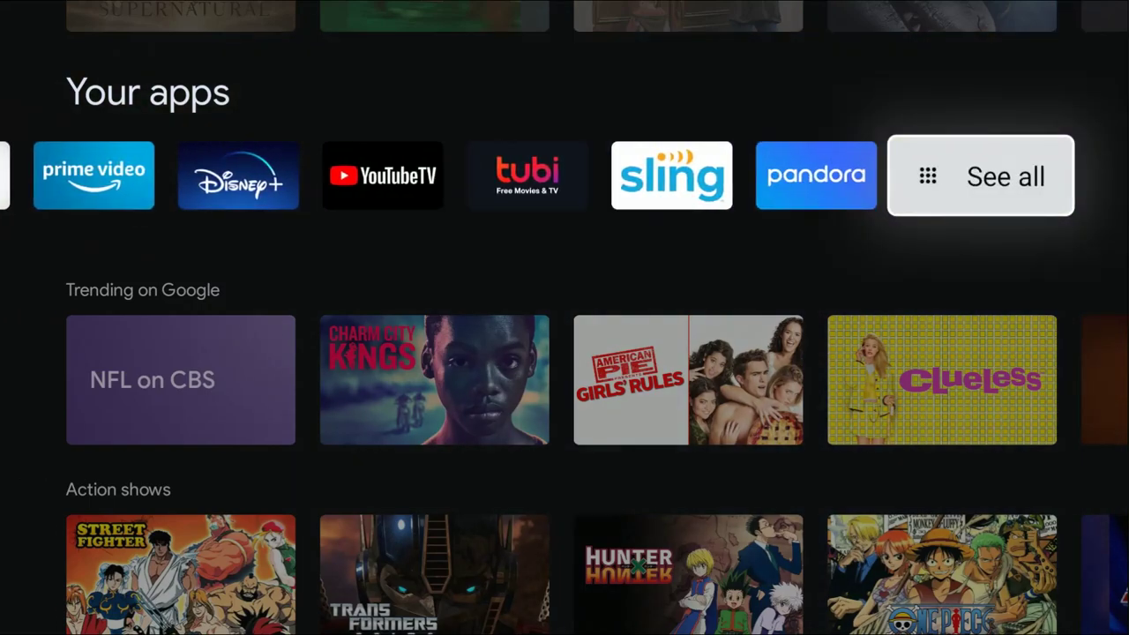
key("Return")
key("Down")
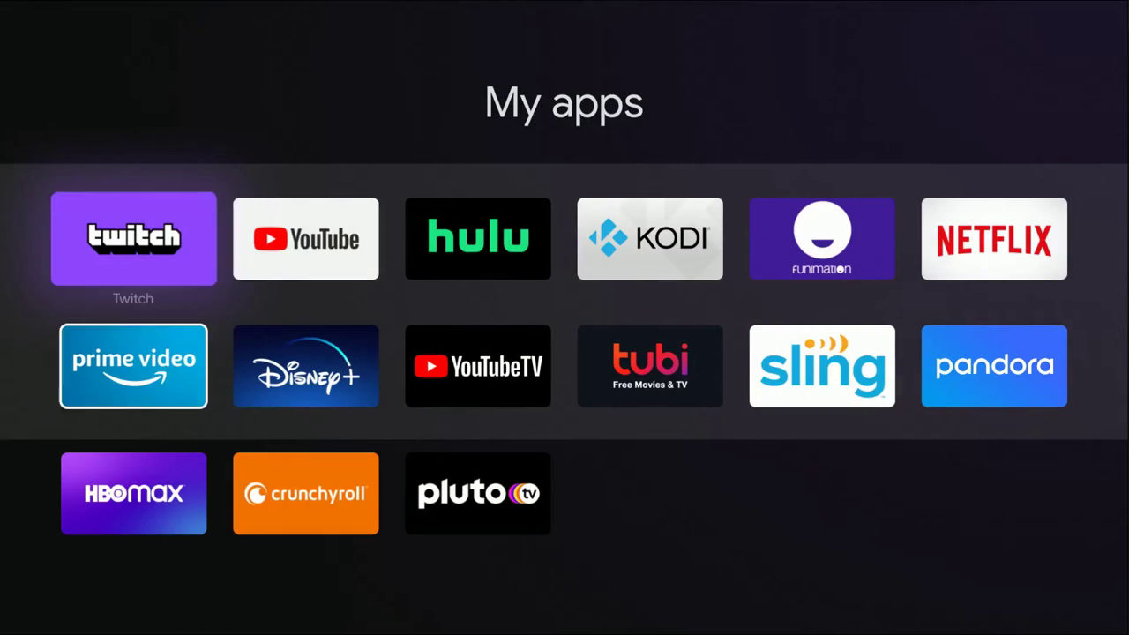
key("Down")
key("Up")
key("Down")
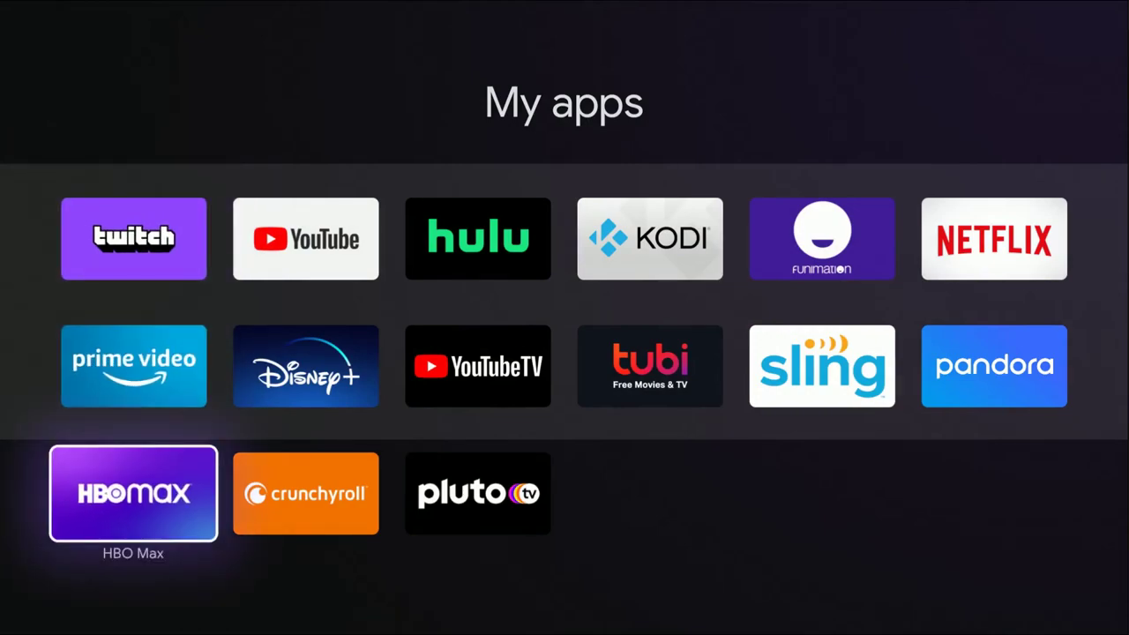
key("Up")
key("Escape")
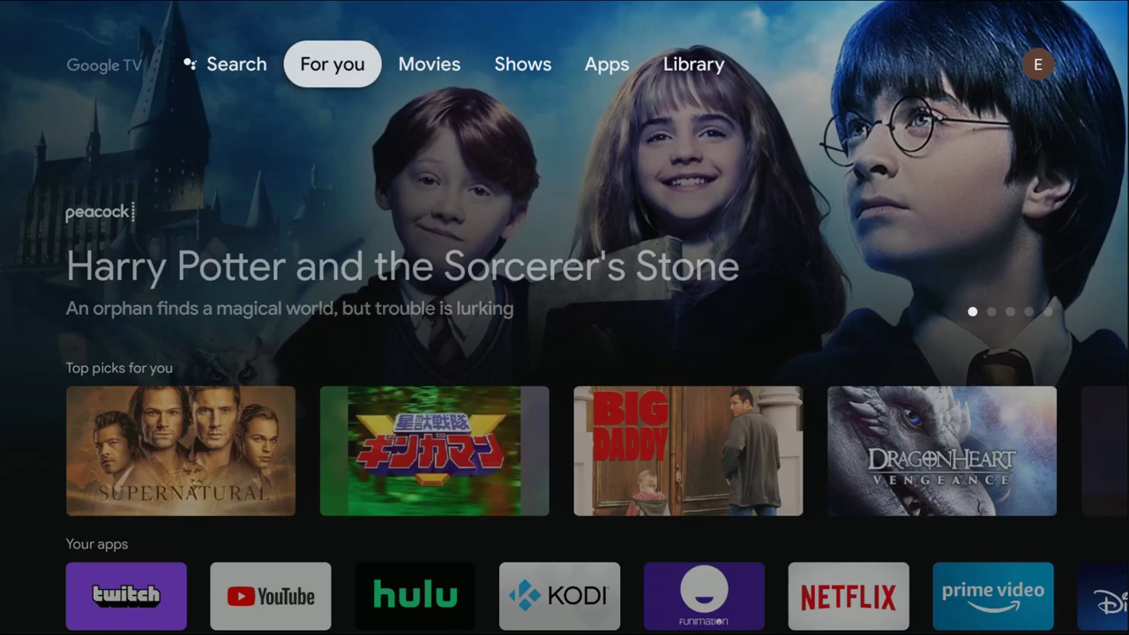
From the Apps tab, go through profile Settings to System > About
key("Right")
key("Right")
key("Right")
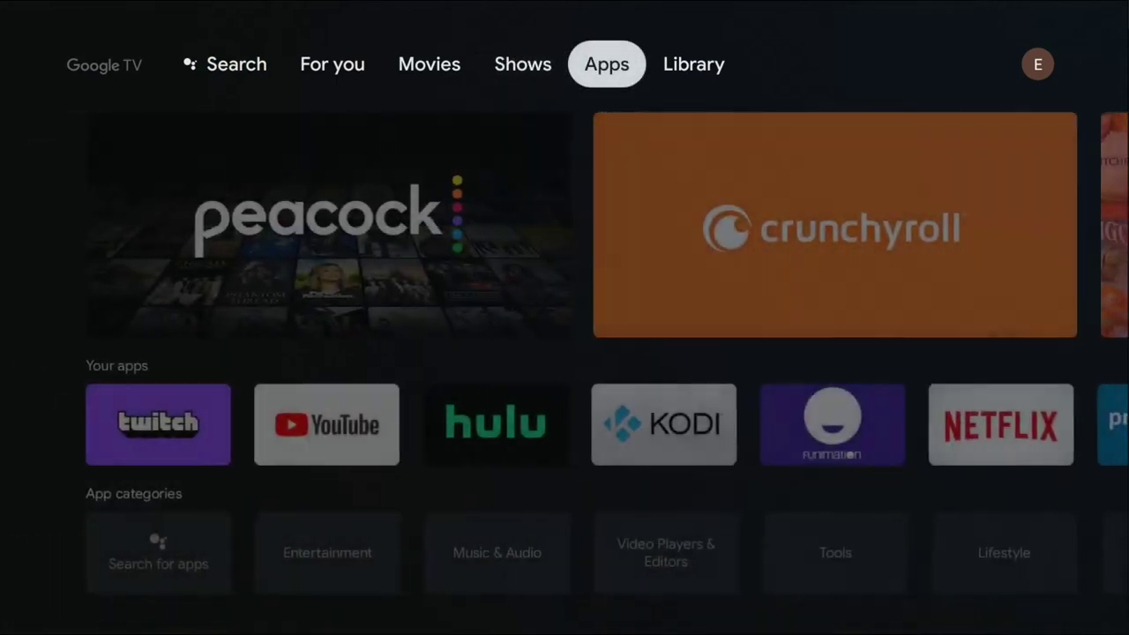
key("Right")
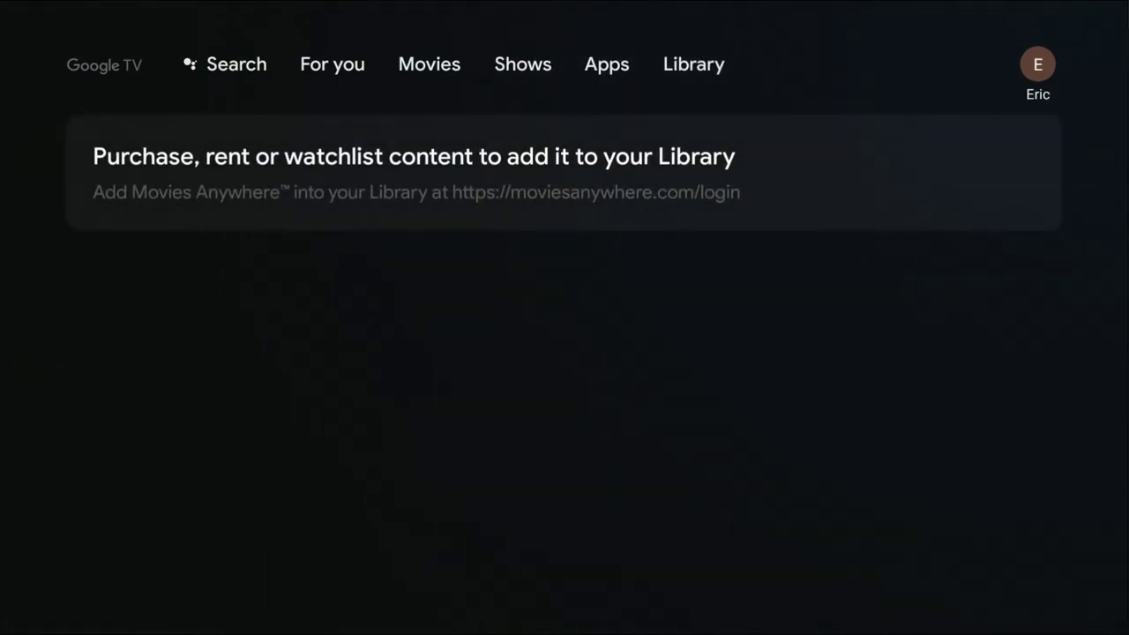
key("Return")
key("Down")
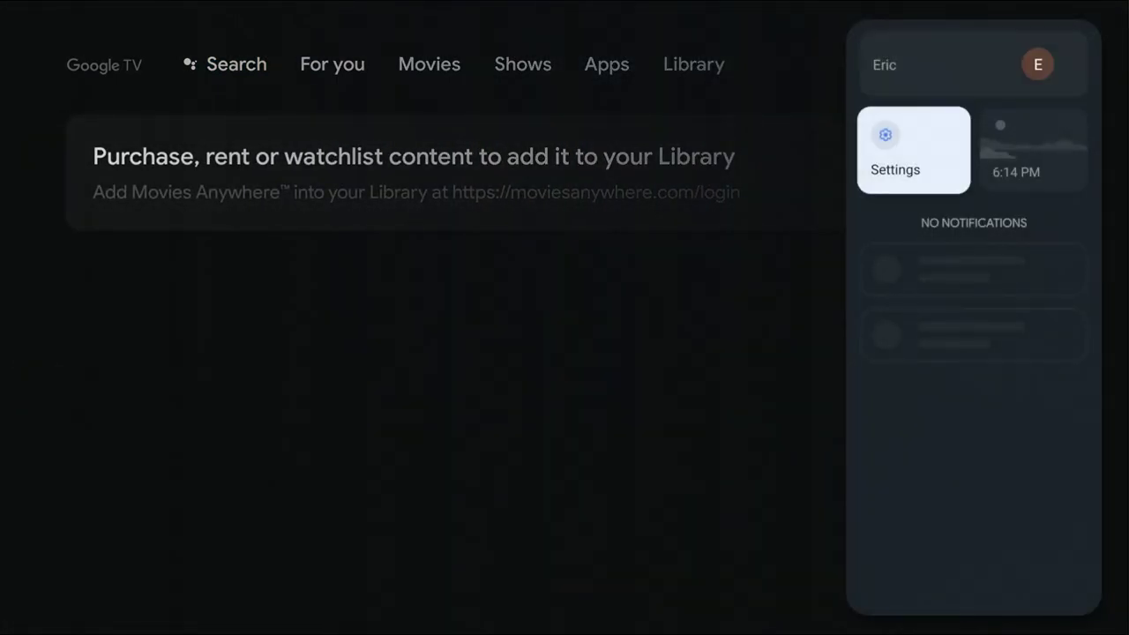
key("Return")
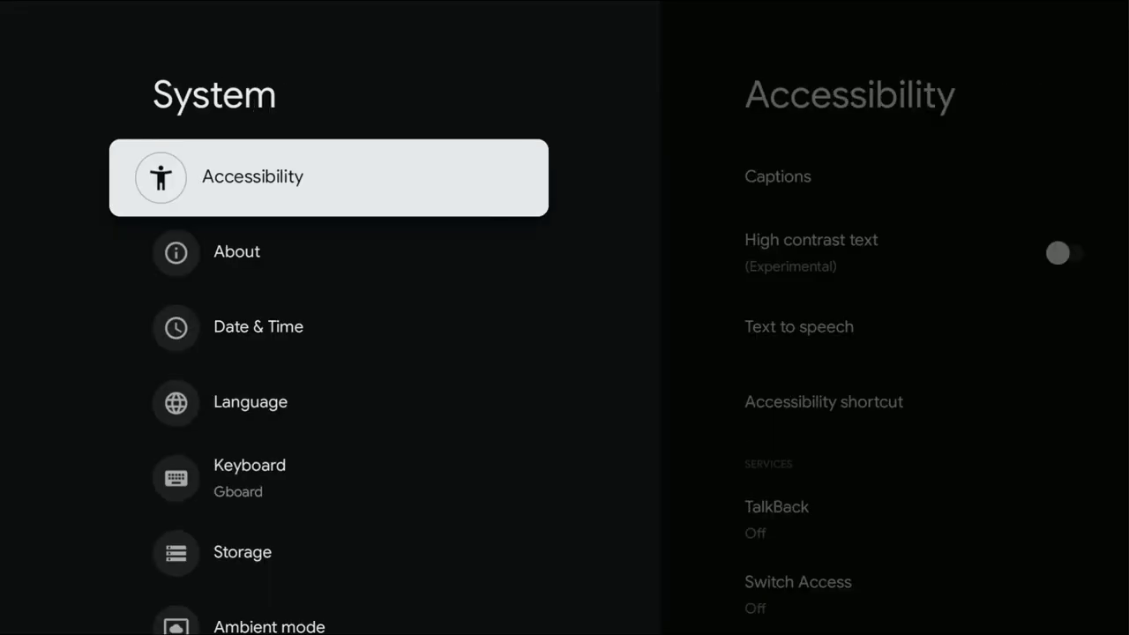
key("Down")
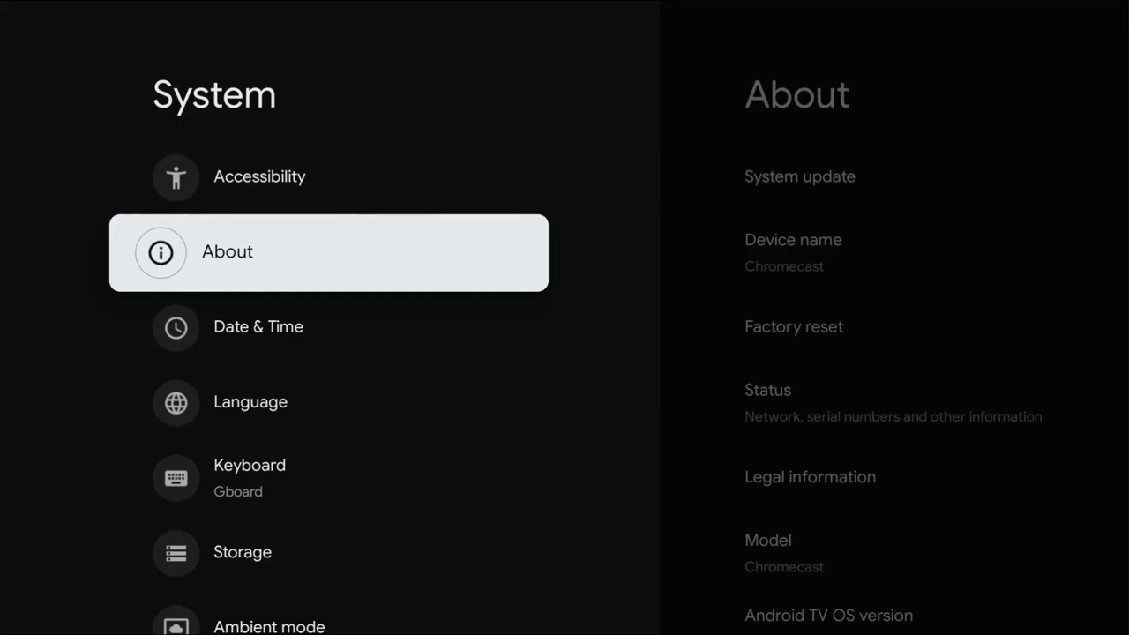
key("Return")
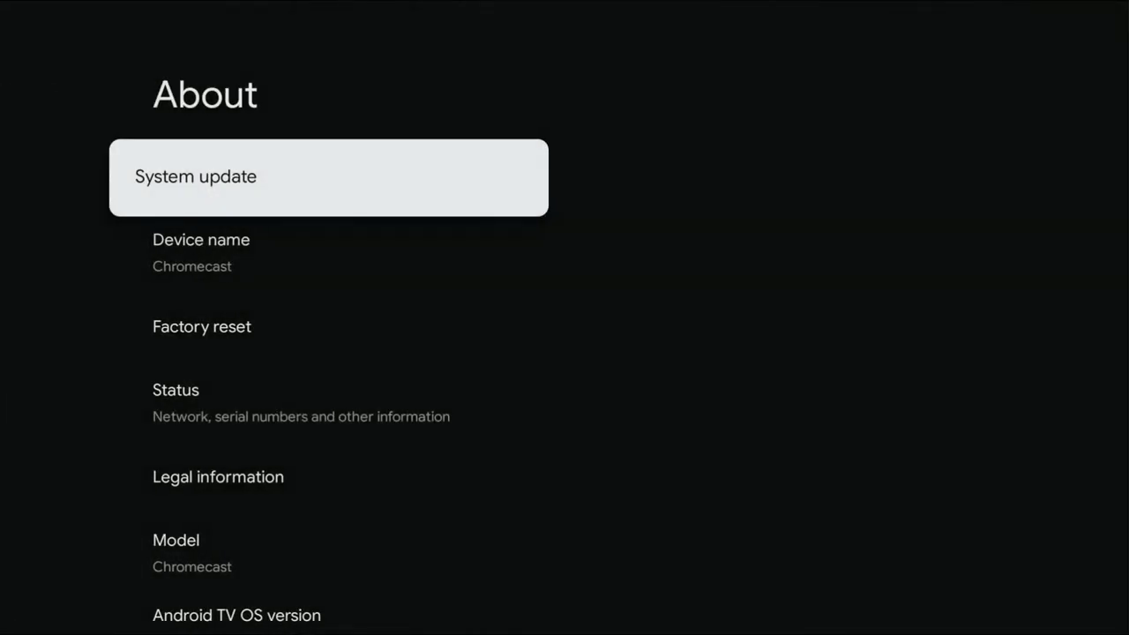
Run a system update check from the About page
key("Return")
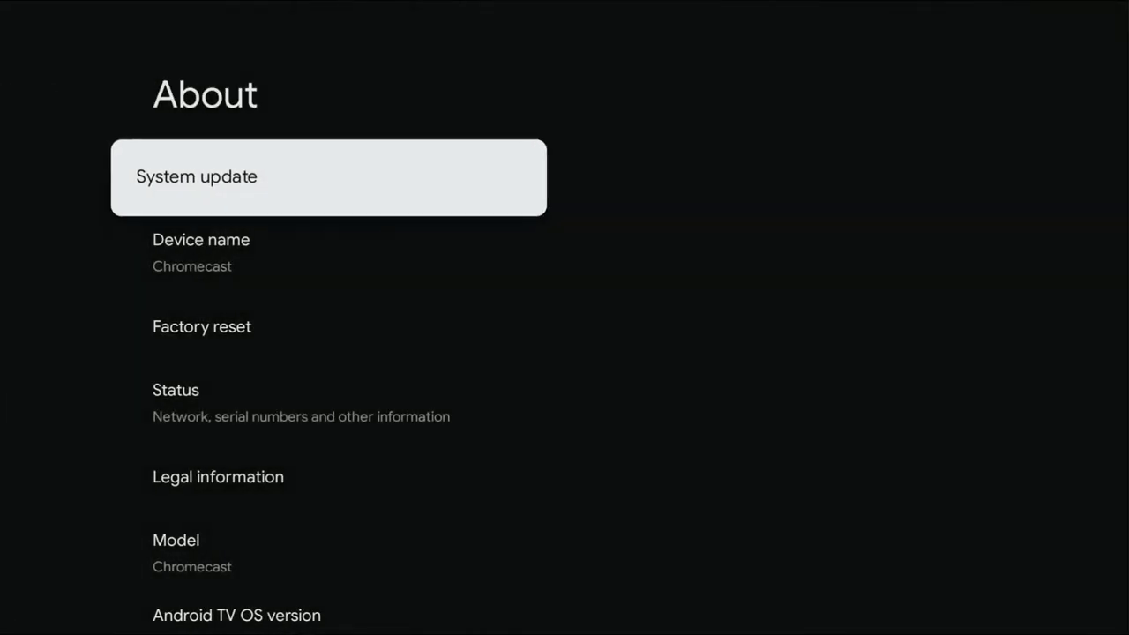